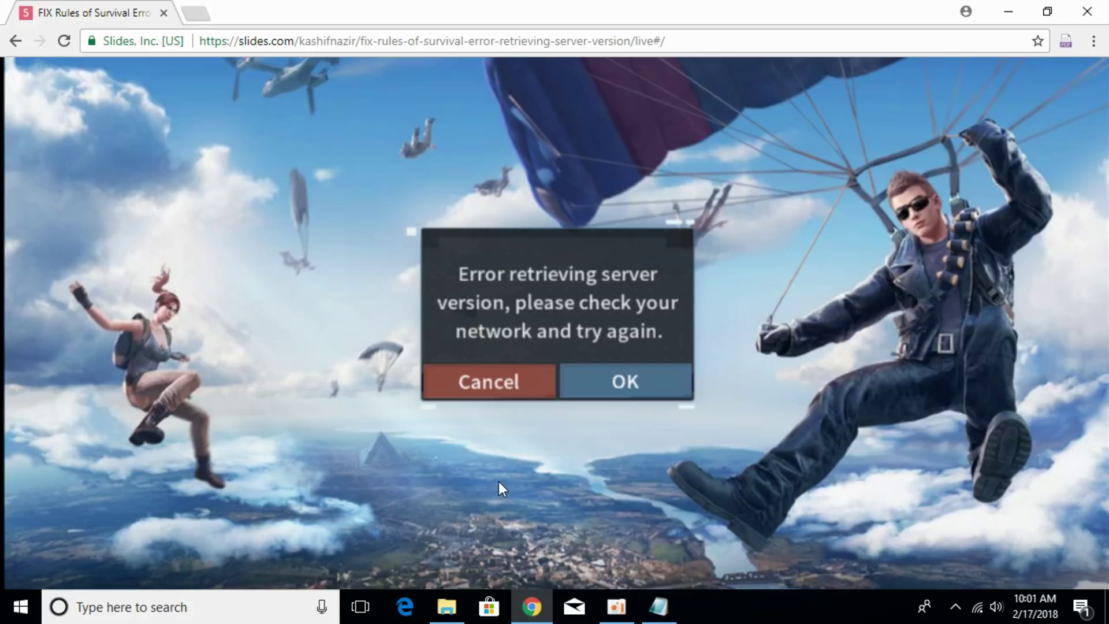
# Step: Minimize Chrome and launch Task Manager from the taskbar context menu
pyautogui.click(1008, 11)
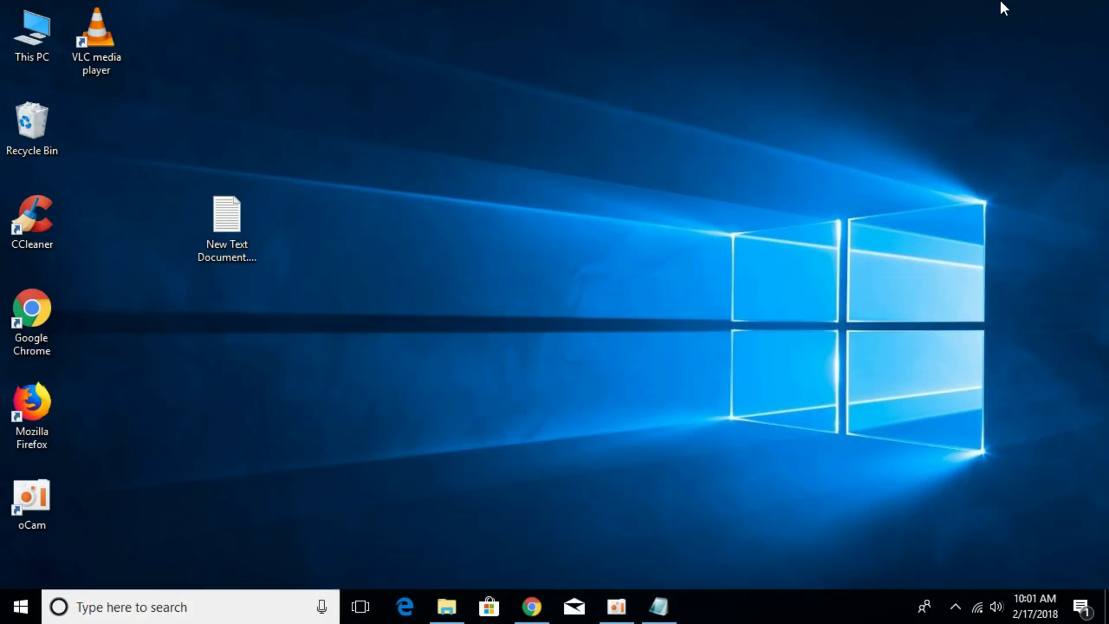
pyautogui.rightClick(839, 614)
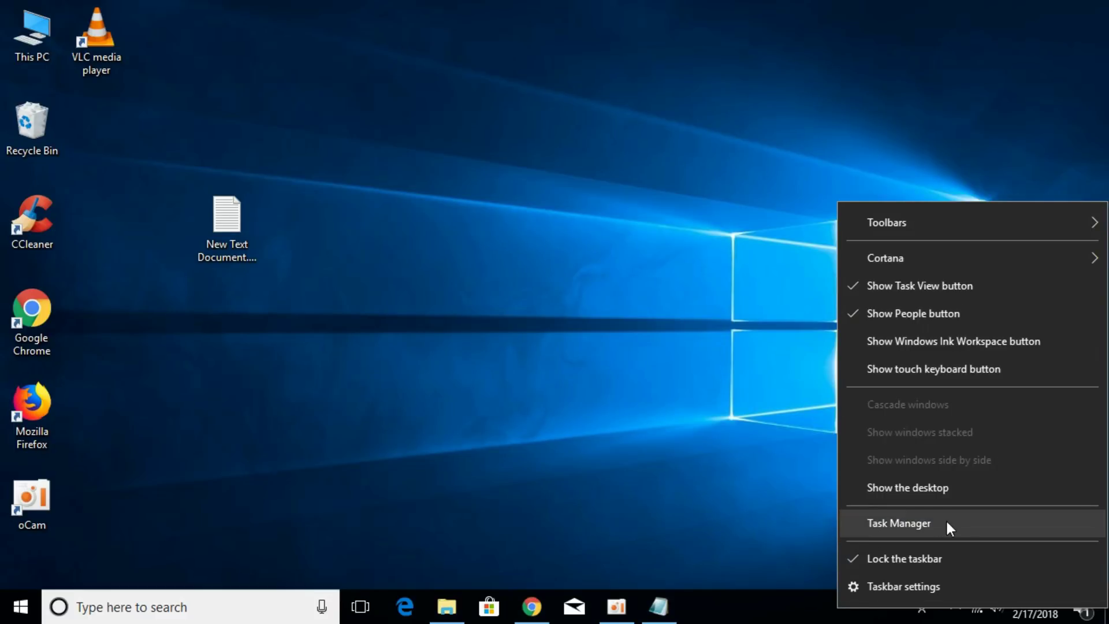
pyautogui.click(909, 515)
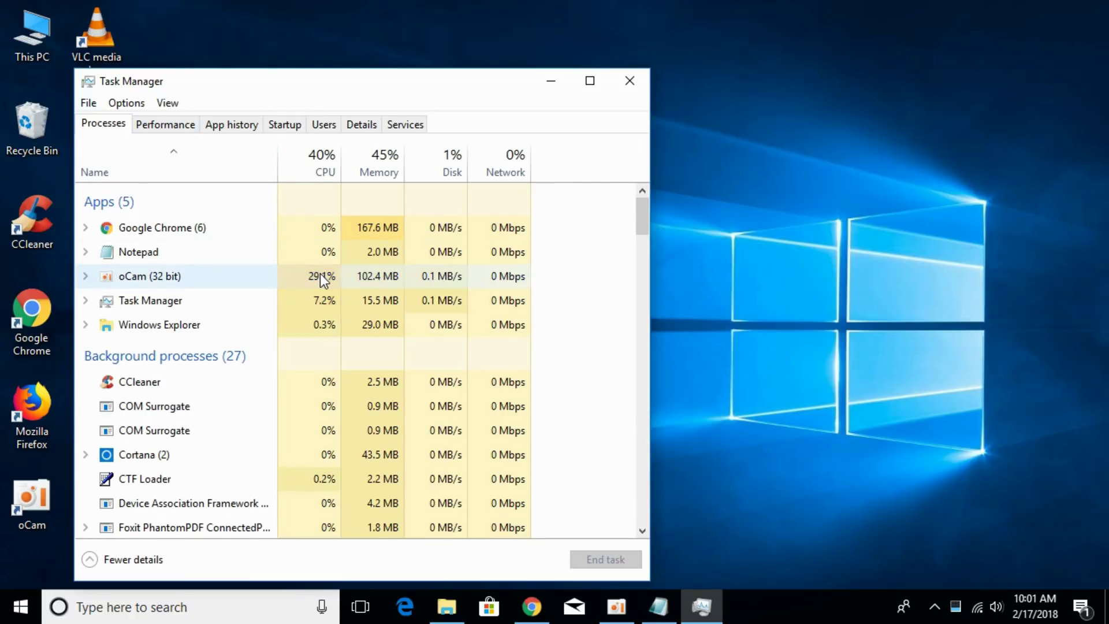
pyautogui.scroll(-2, 152, 210)
pyautogui.scroll(-1, 152, 211)
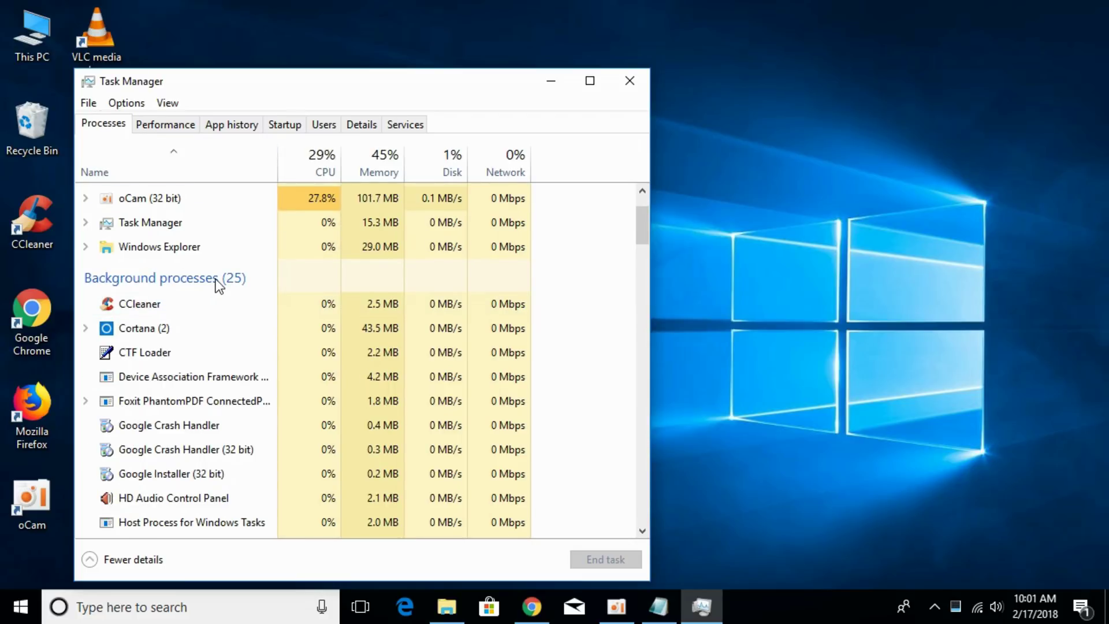
pyautogui.scroll(-1, 218, 284)
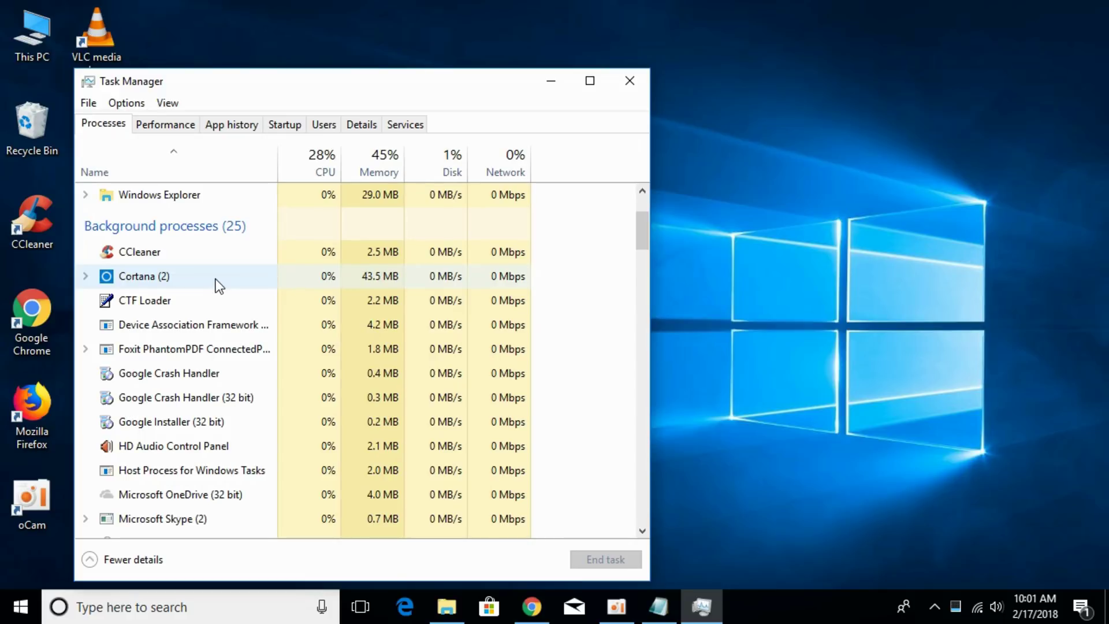
pyautogui.scroll(-1, 218, 284)
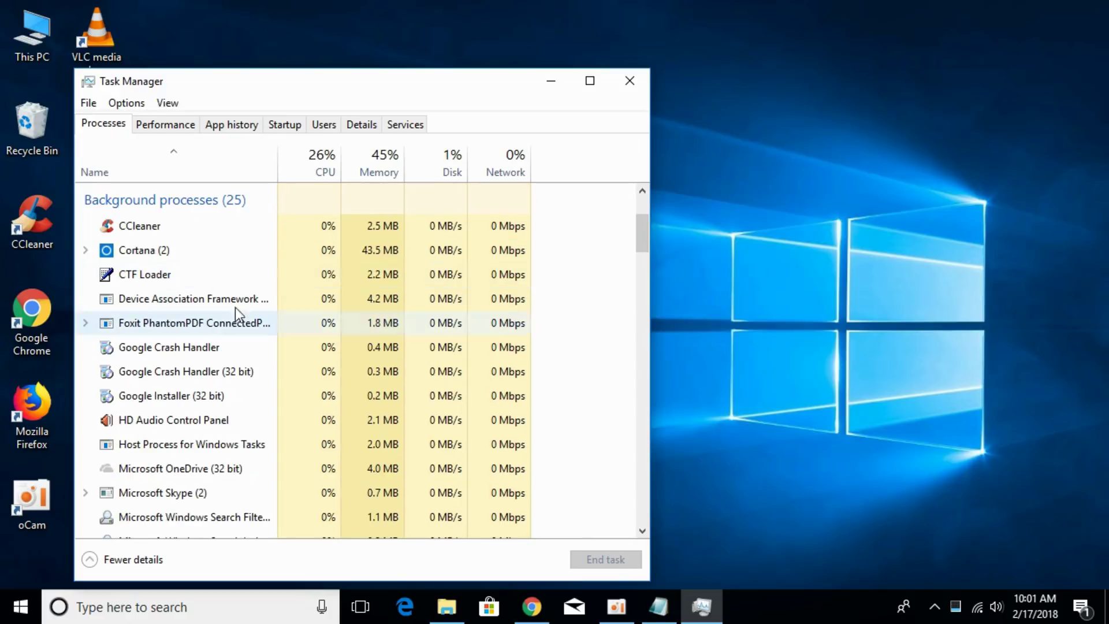
pyautogui.click(657, 607)
pyautogui.moveTo(221, 123); pyautogui.dragTo(479, 134)
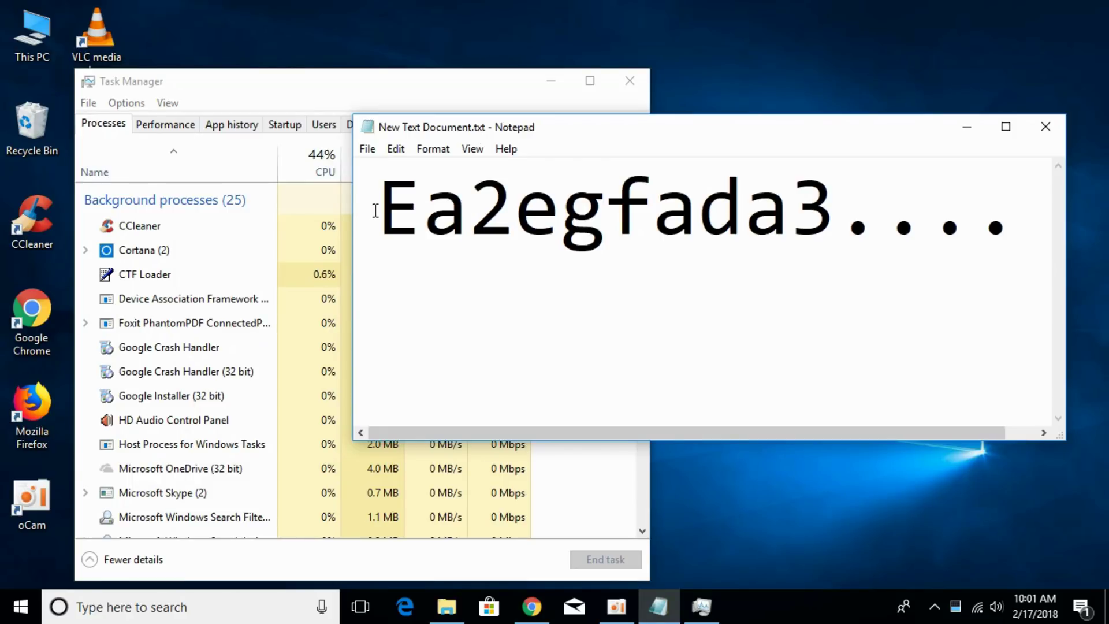
pyautogui.moveTo(375, 211); pyautogui.dragTo(836, 247)
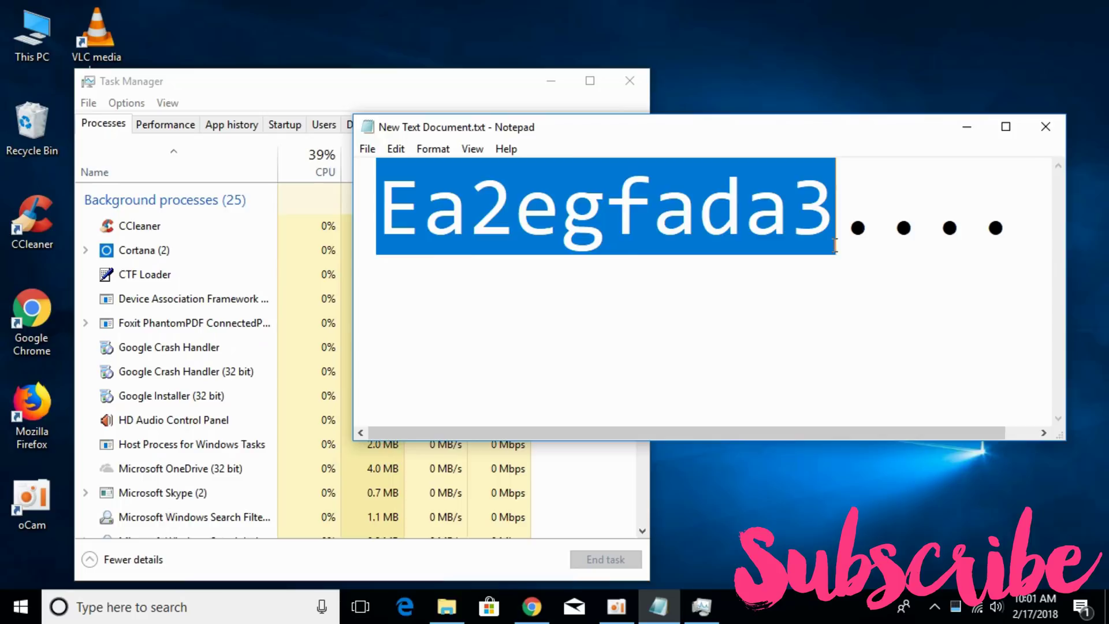
pyautogui.click(771, 286)
pyautogui.moveTo(833, 225); pyautogui.dragTo(375, 227)
# Step: Bring Task Manager to the front and end the CTF Loader background process
pyautogui.click(462, 276)
pyautogui.click(353, 83)
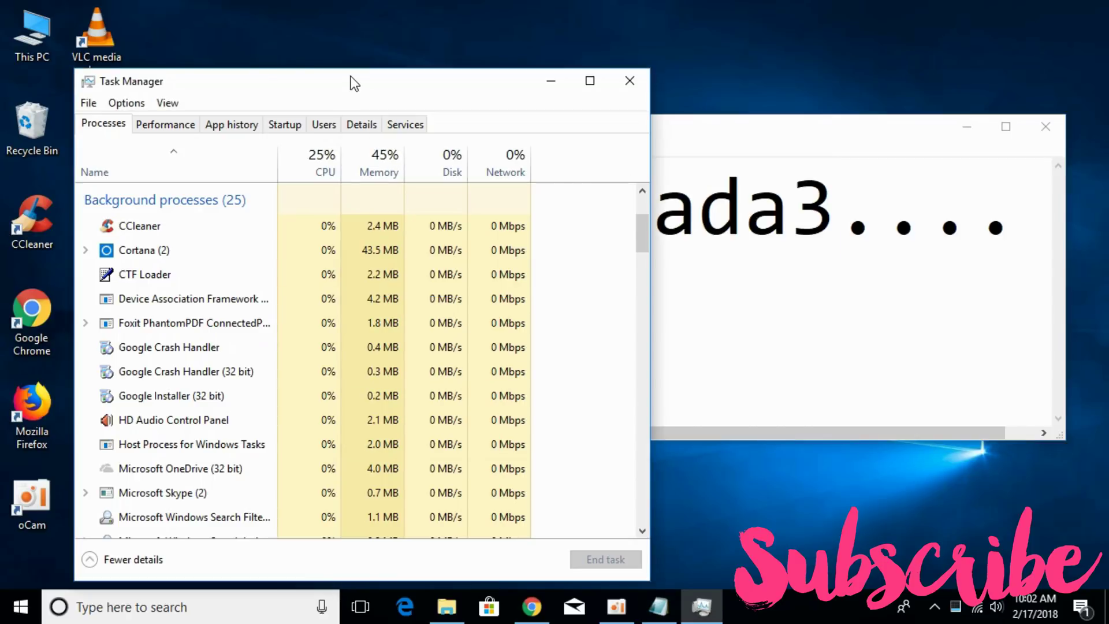
pyautogui.click(157, 274)
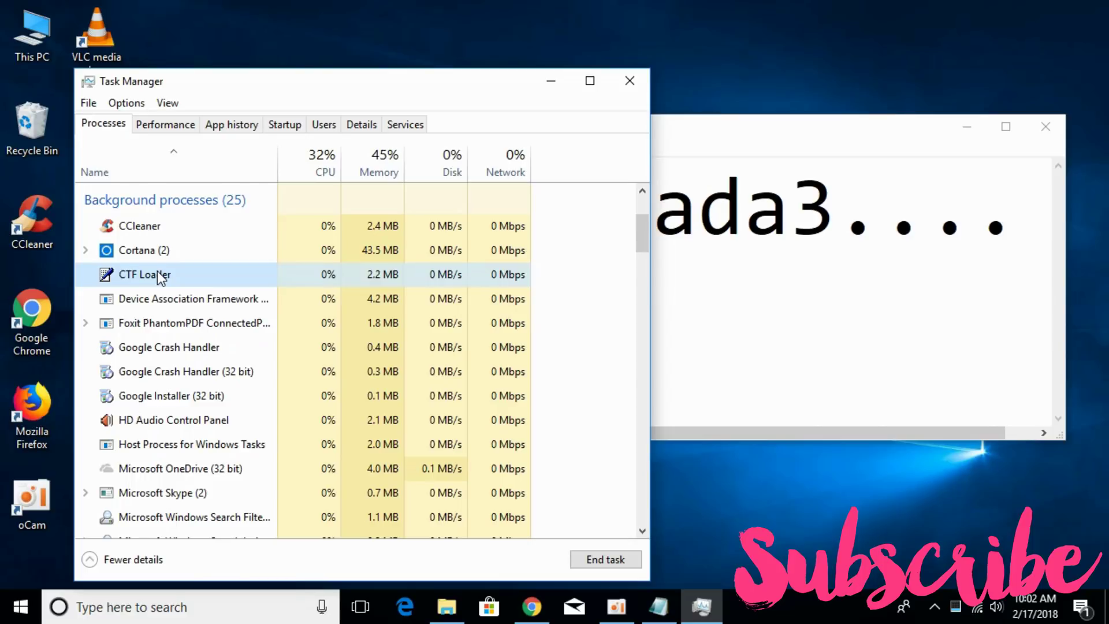
pyautogui.click(621, 558)
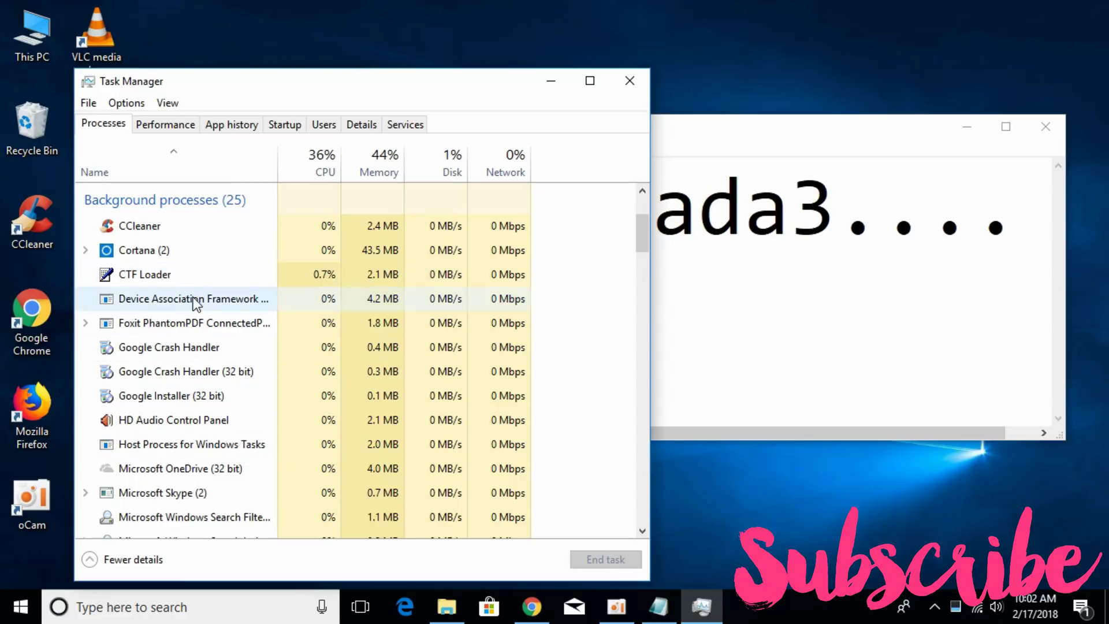